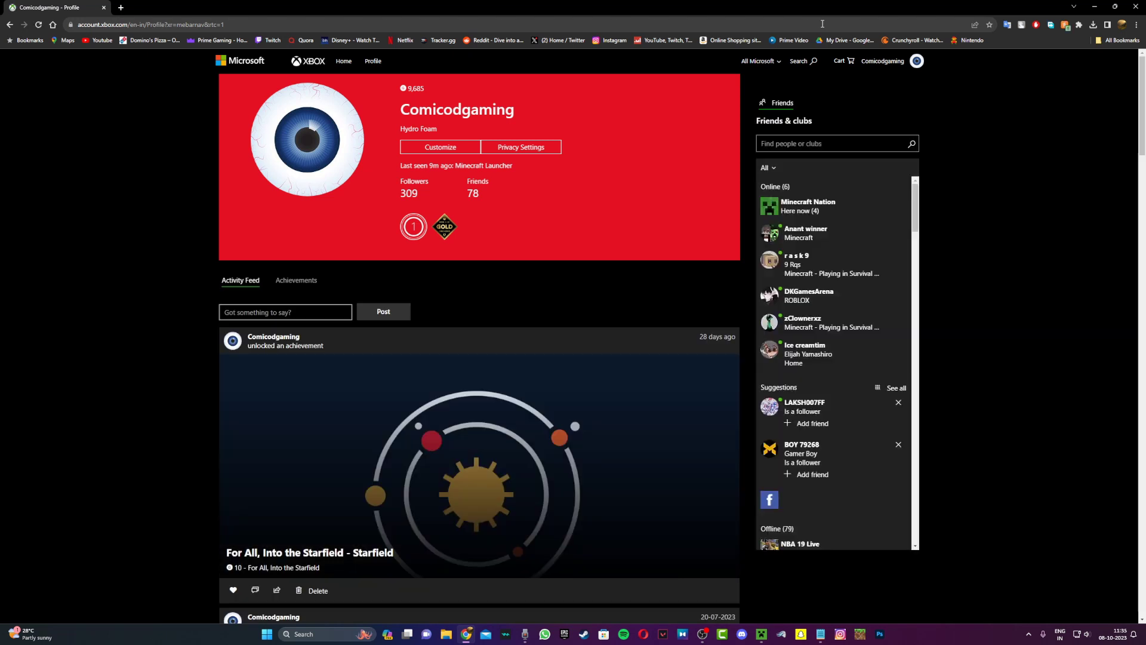
Submit the existing Privacy tab choices on the Privacy & online safety page unchanged
{"action": "left_click", "coordinate": [520, 152]}
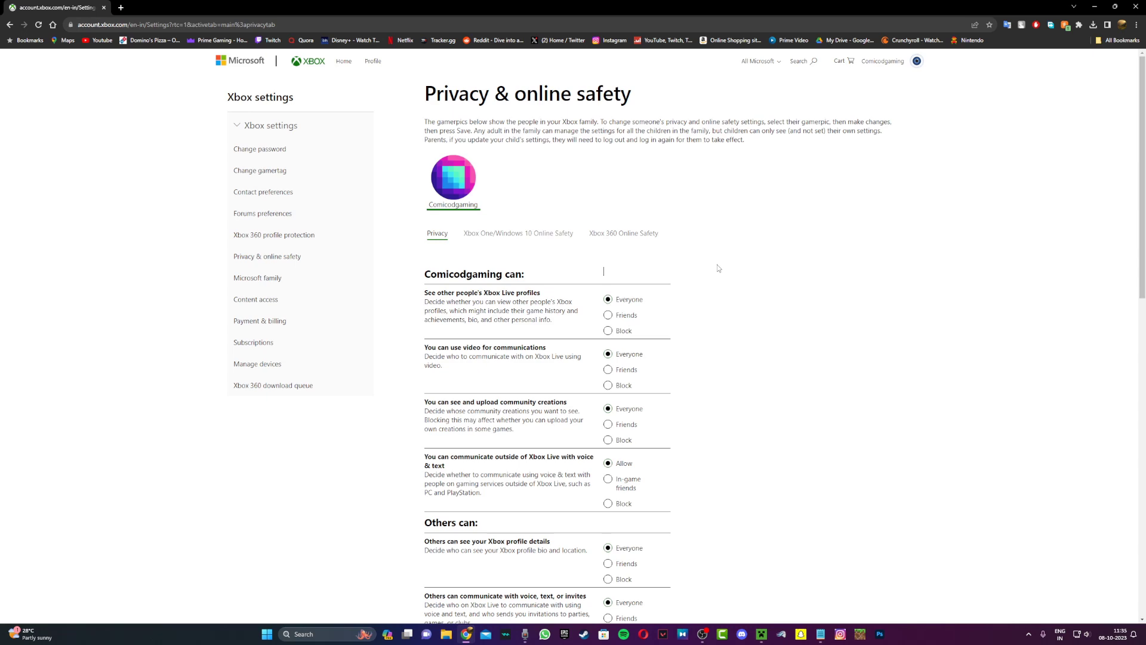
{"action": "scroll", "coordinate": [712, 277], "scroll_direction": "down", "scroll_amount": 5}
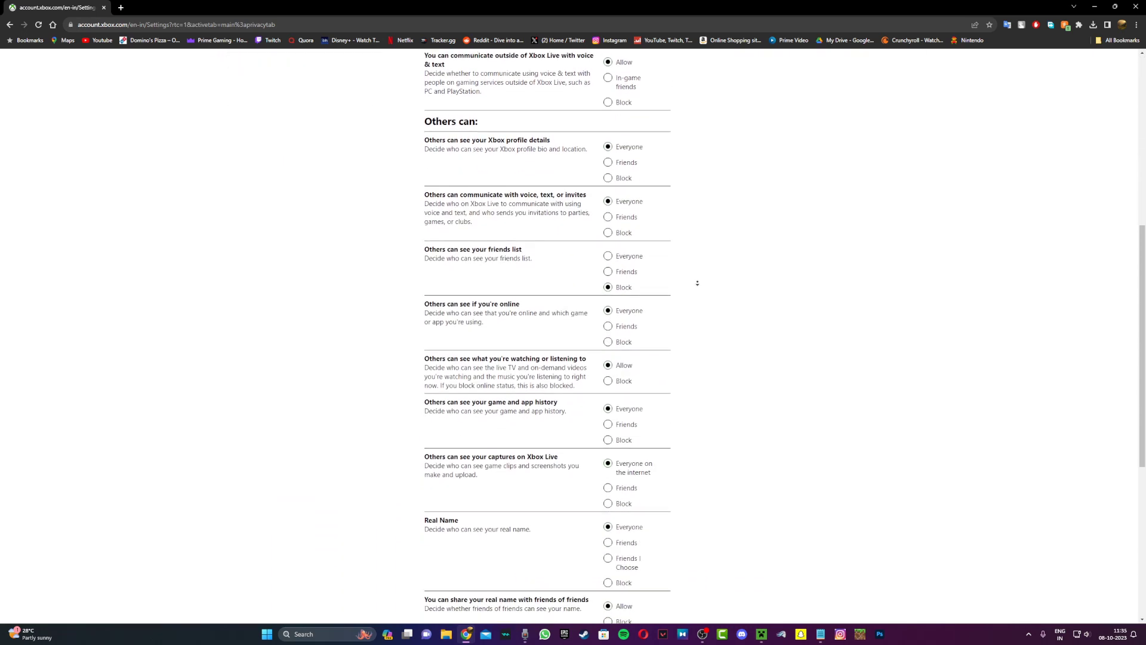
{"action": "scroll", "coordinate": [697, 283], "scroll_direction": "down", "scroll_amount": 4}
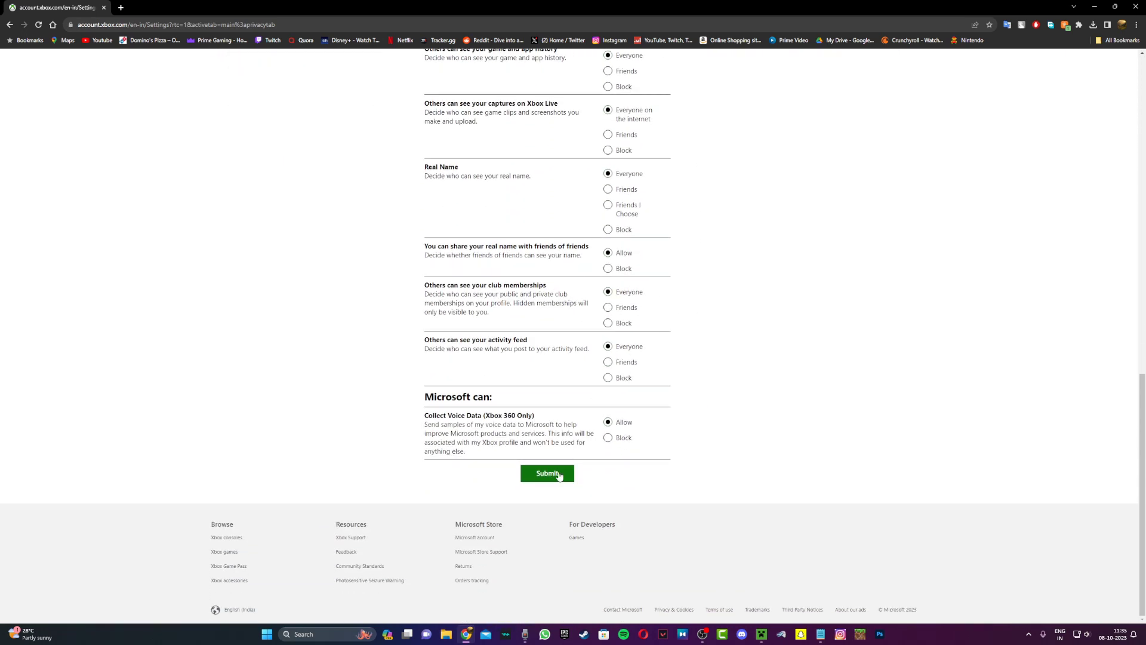
{"action": "left_click", "coordinate": [560, 477]}
{"action": "scroll", "coordinate": [721, 358], "scroll_direction": "up", "scroll_amount": 10}
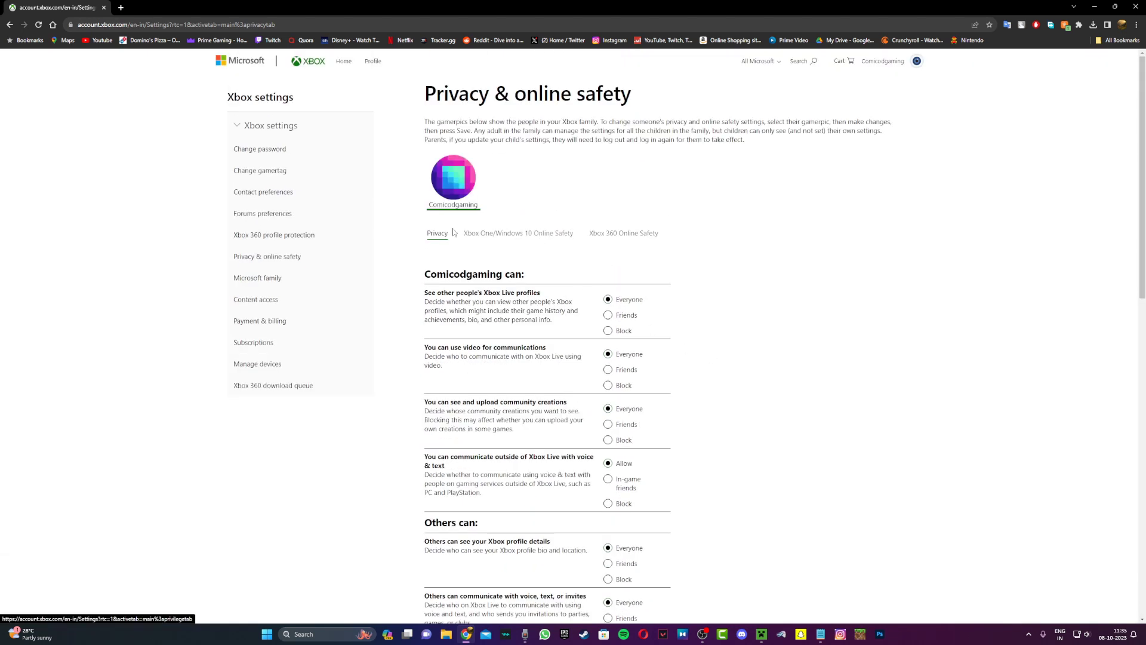
Allow clubs, broadcasting, capture uploads, Kinect sharing, social sharing, multiplayer and friends, then submit
{"action": "left_click", "coordinate": [487, 235]}
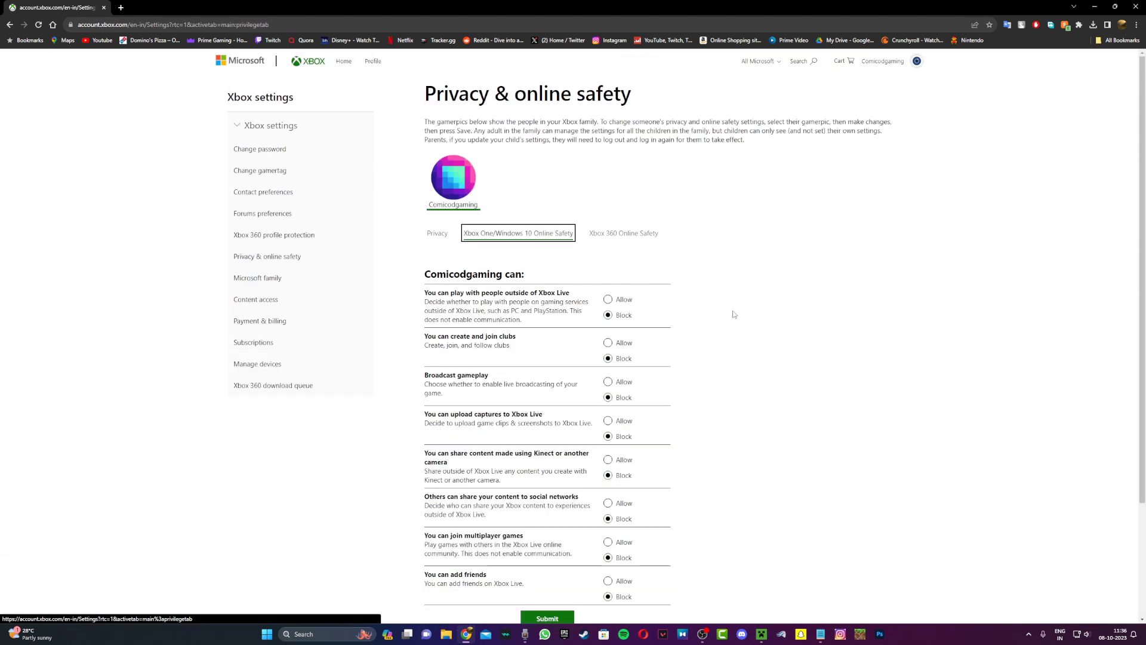
{"action": "left_click", "coordinate": [610, 343]}
{"action": "left_click", "coordinate": [609, 382]}
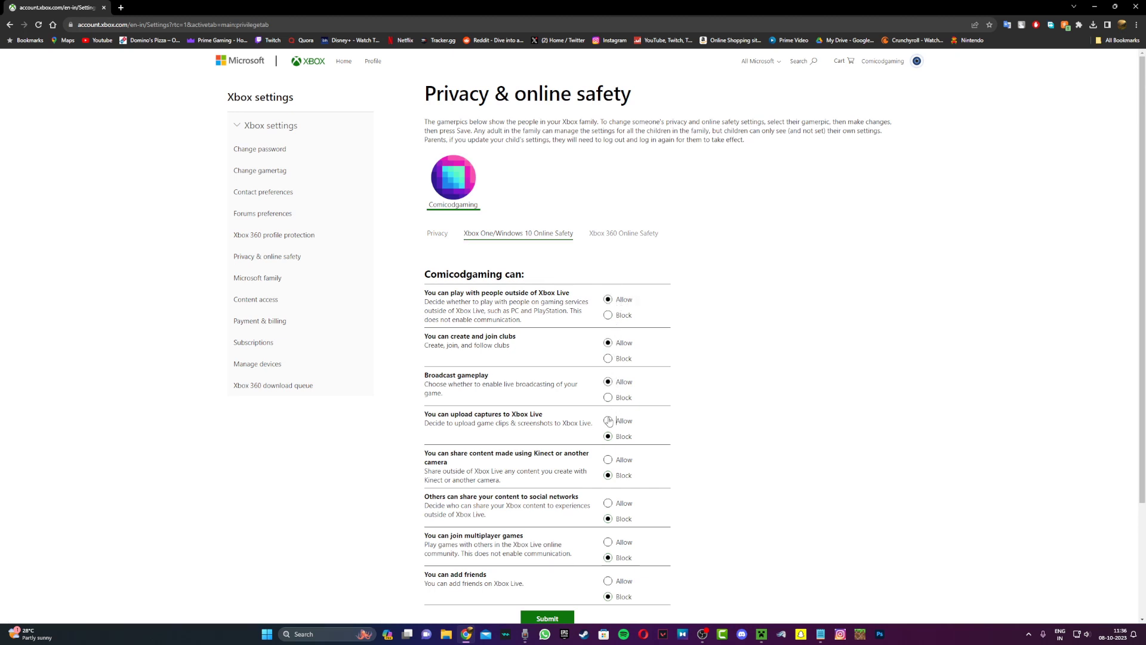
{"action": "left_click", "coordinate": [608, 420]}
{"action": "left_click", "coordinate": [609, 459]}
{"action": "left_click", "coordinate": [608, 502]}
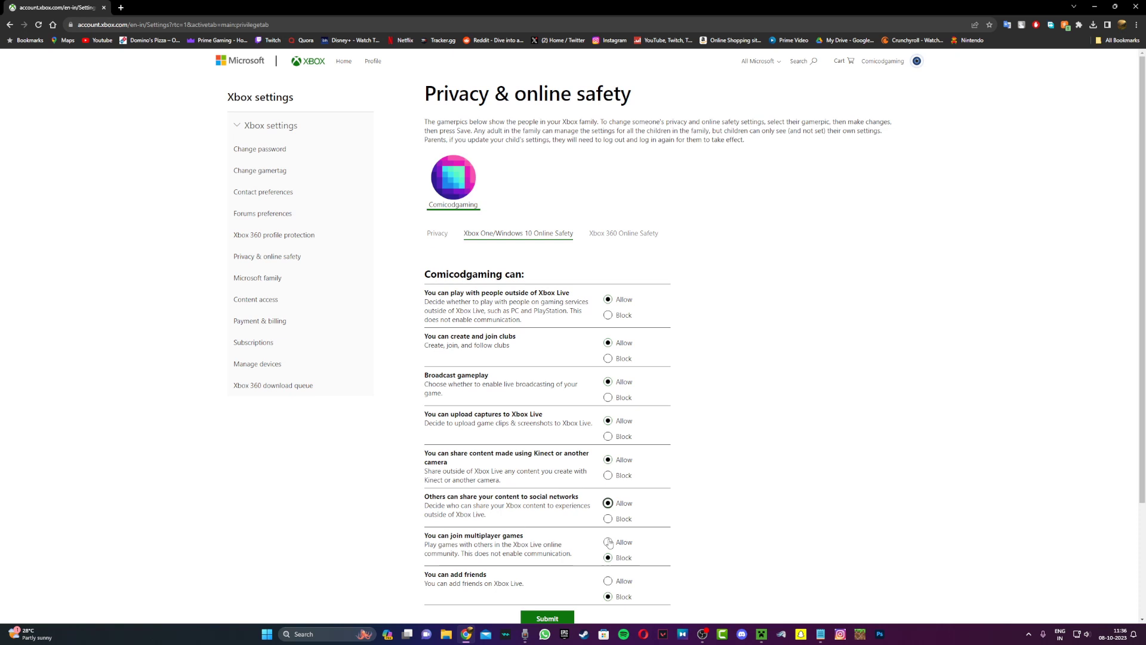
{"action": "left_click", "coordinate": [609, 542]}
{"action": "left_click", "coordinate": [609, 580]}
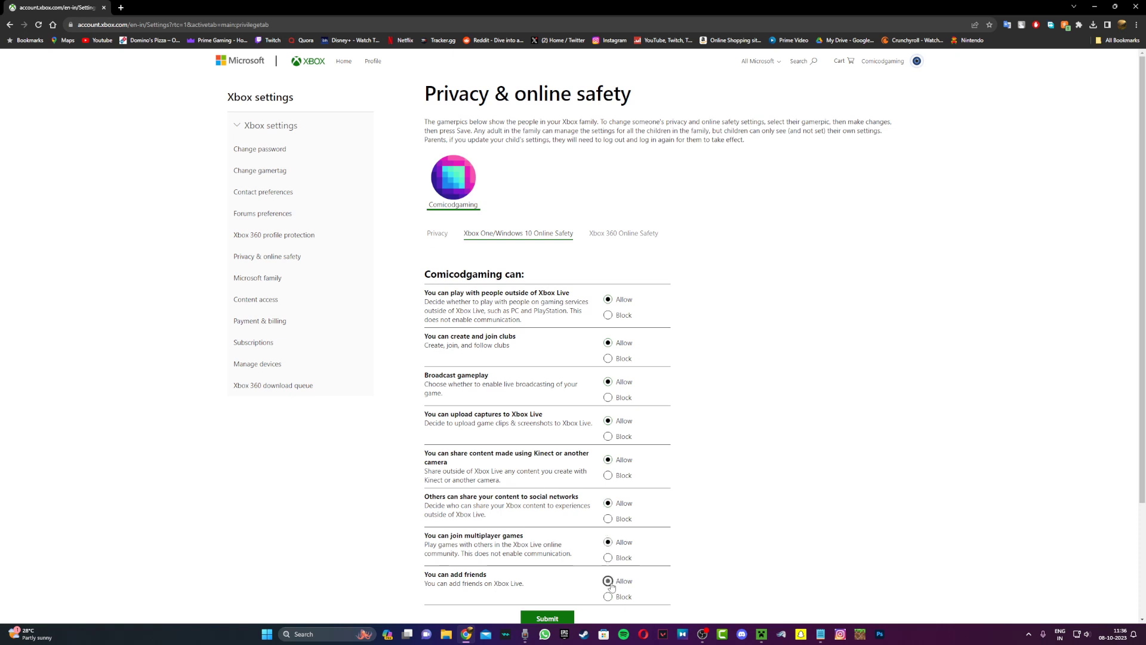
{"action": "left_click", "coordinate": [565, 618]}
Launch the Latest release (1.20.2) from the Minecraft Launcher and open the Multiplayer server list
{"action": "left_click", "coordinate": [760, 634]}
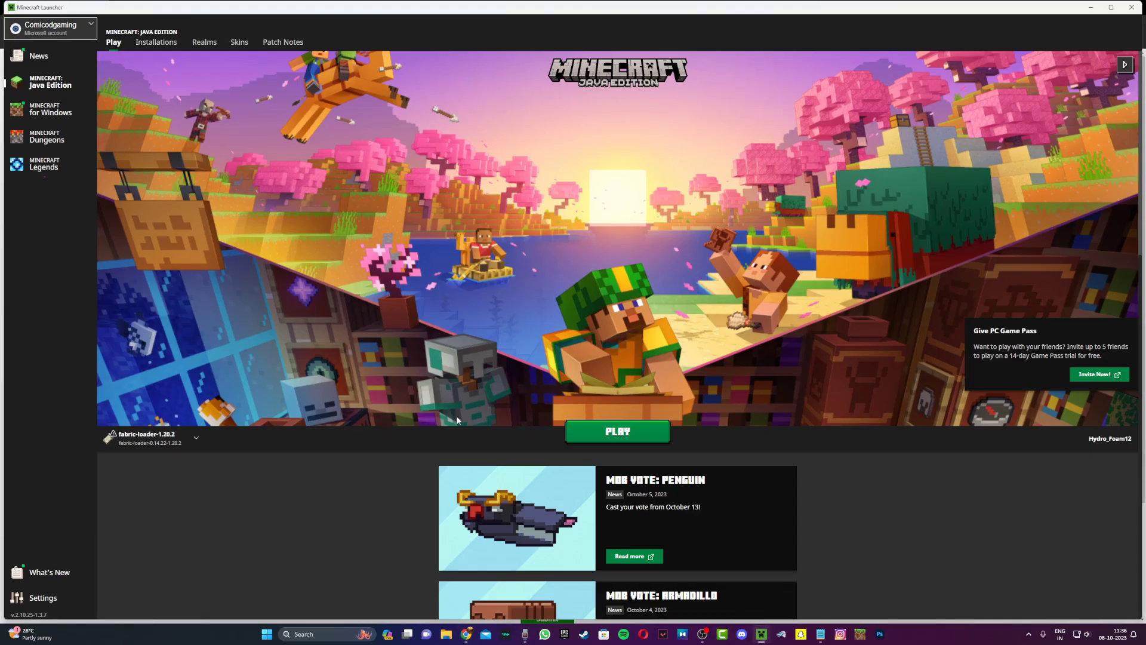
{"action": "left_click", "coordinate": [148, 438]}
{"action": "left_click", "coordinate": [134, 378]}
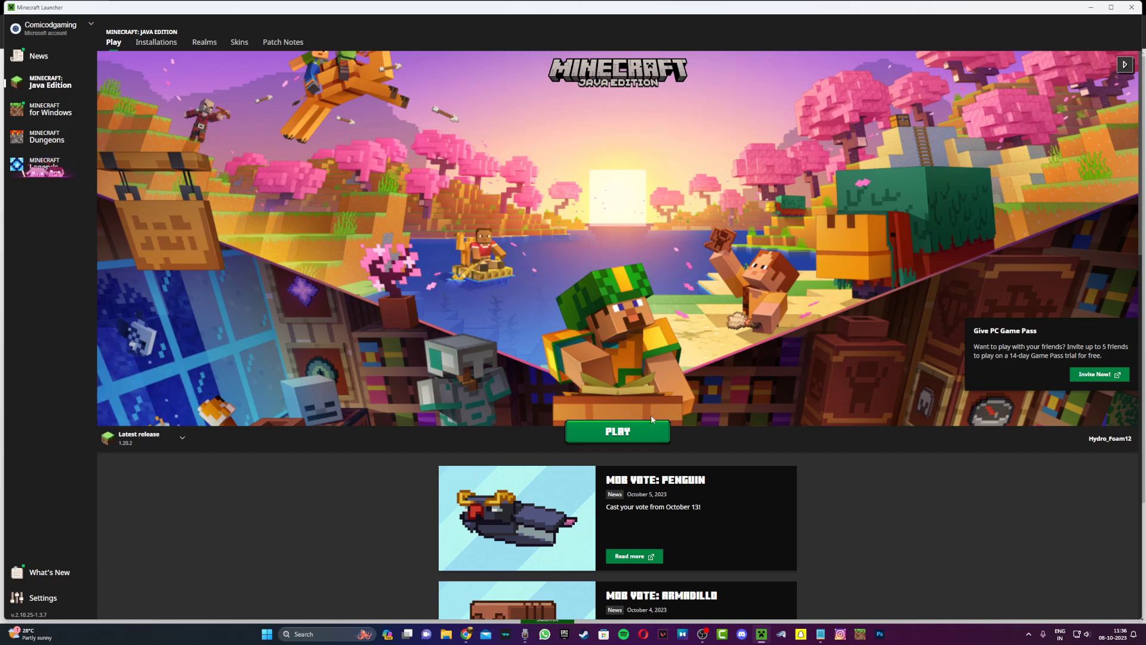
{"action": "left_click", "coordinate": [654, 431]}
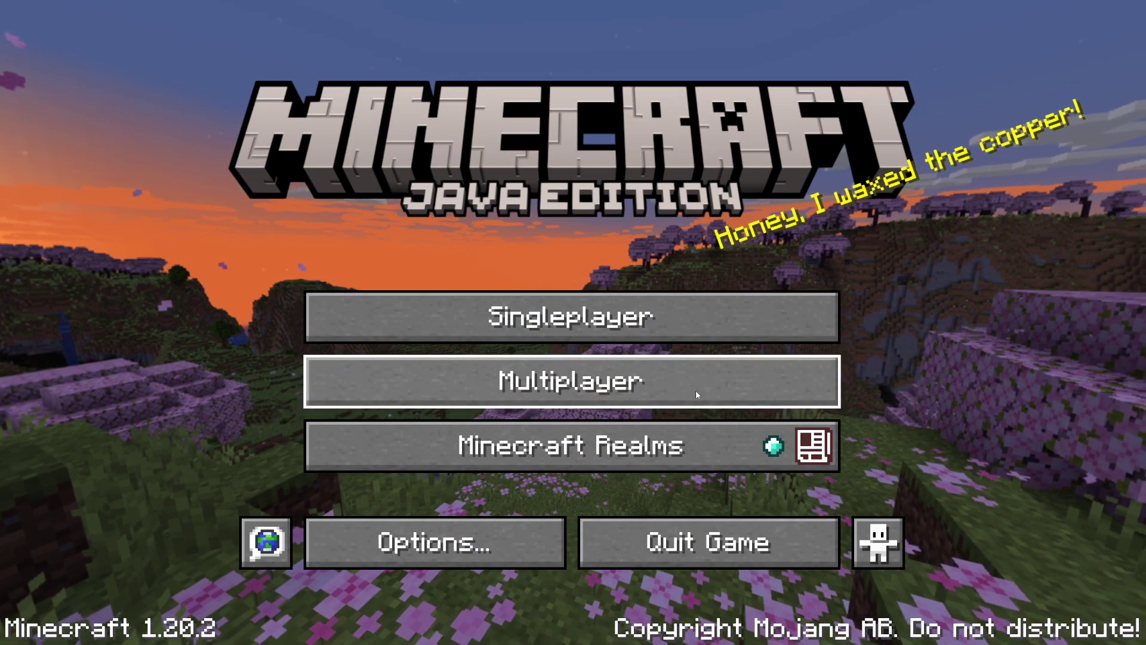
{"action": "left_click", "coordinate": [696, 389]}
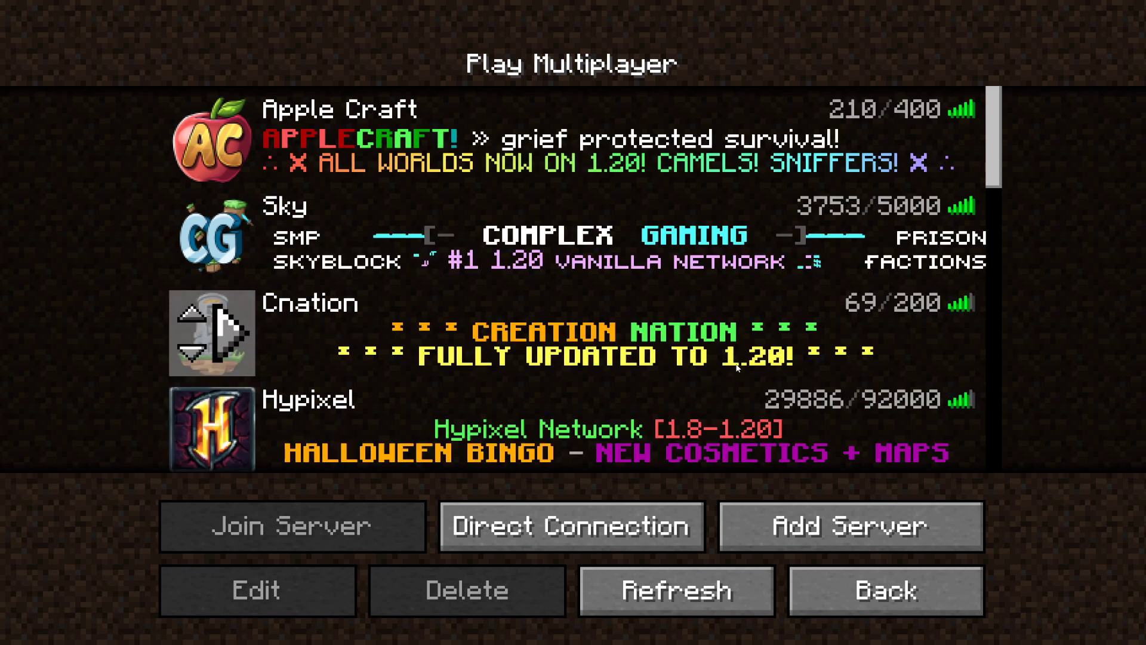